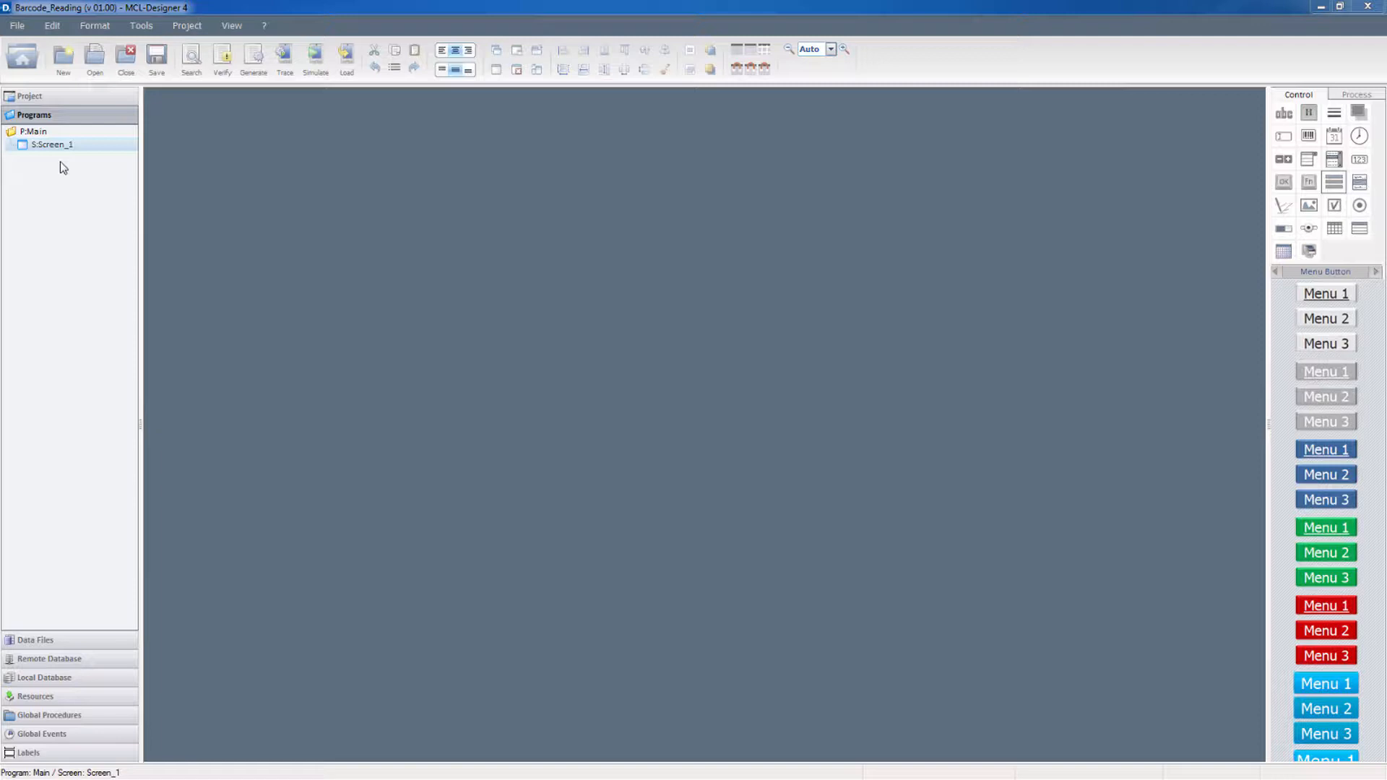
Step: Open Screen_1 of the Main program and rename the screen to Menu
double_click(55, 144)
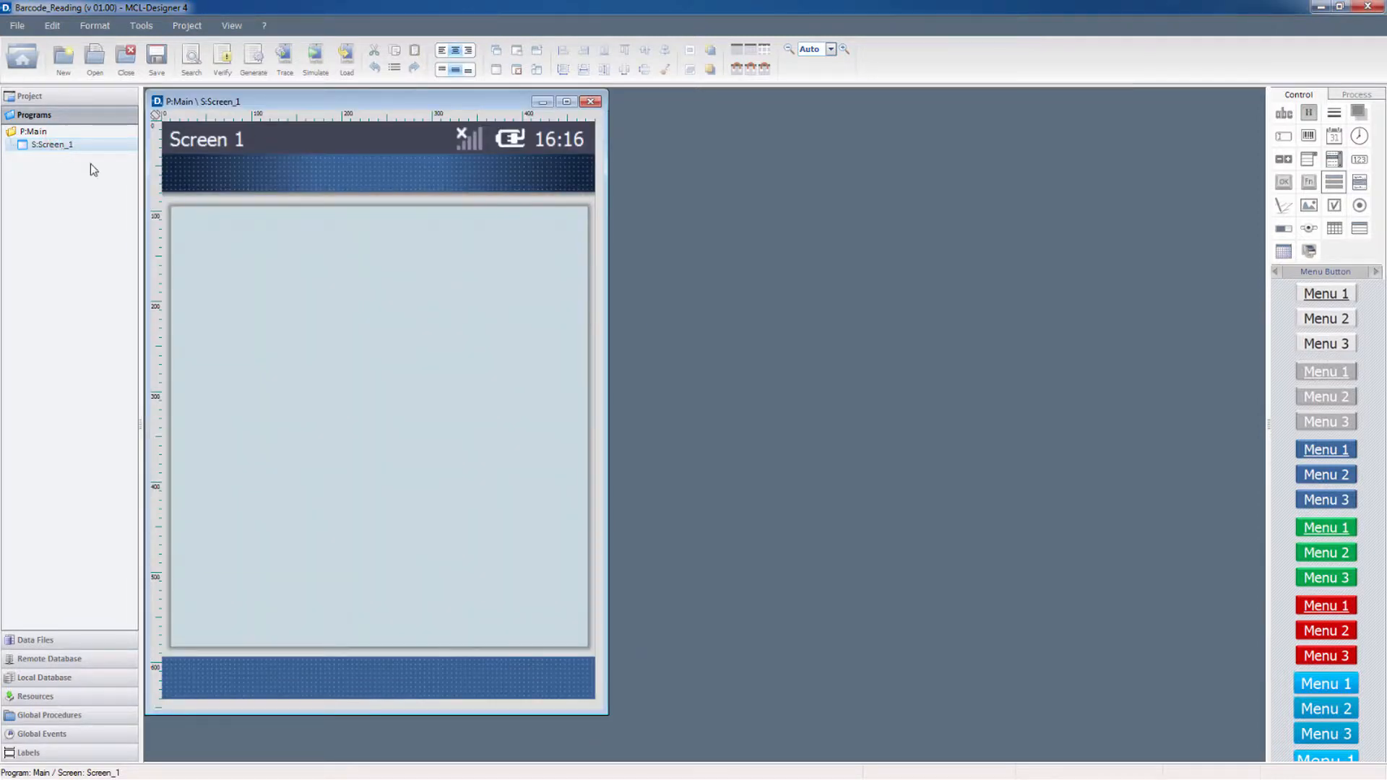
double_click(285, 264)
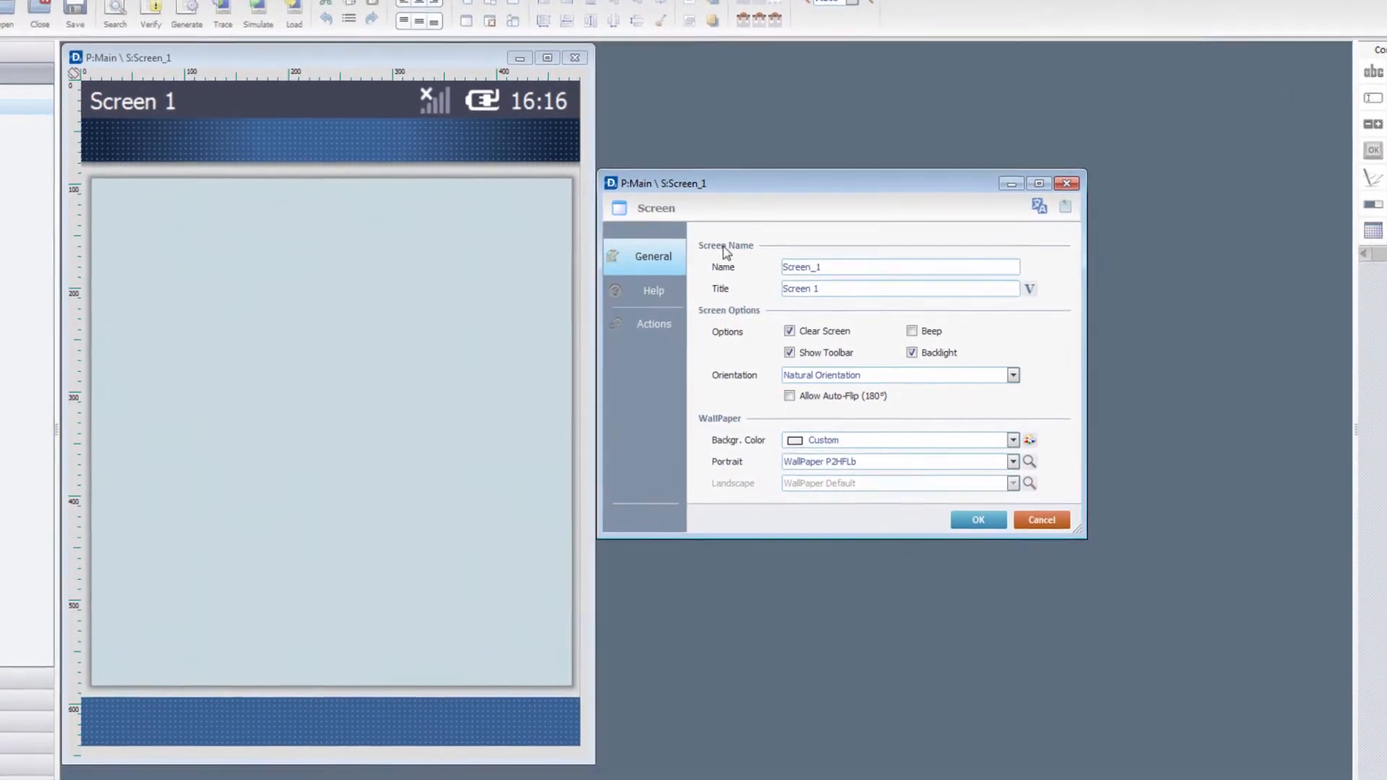
double_click(855, 261)
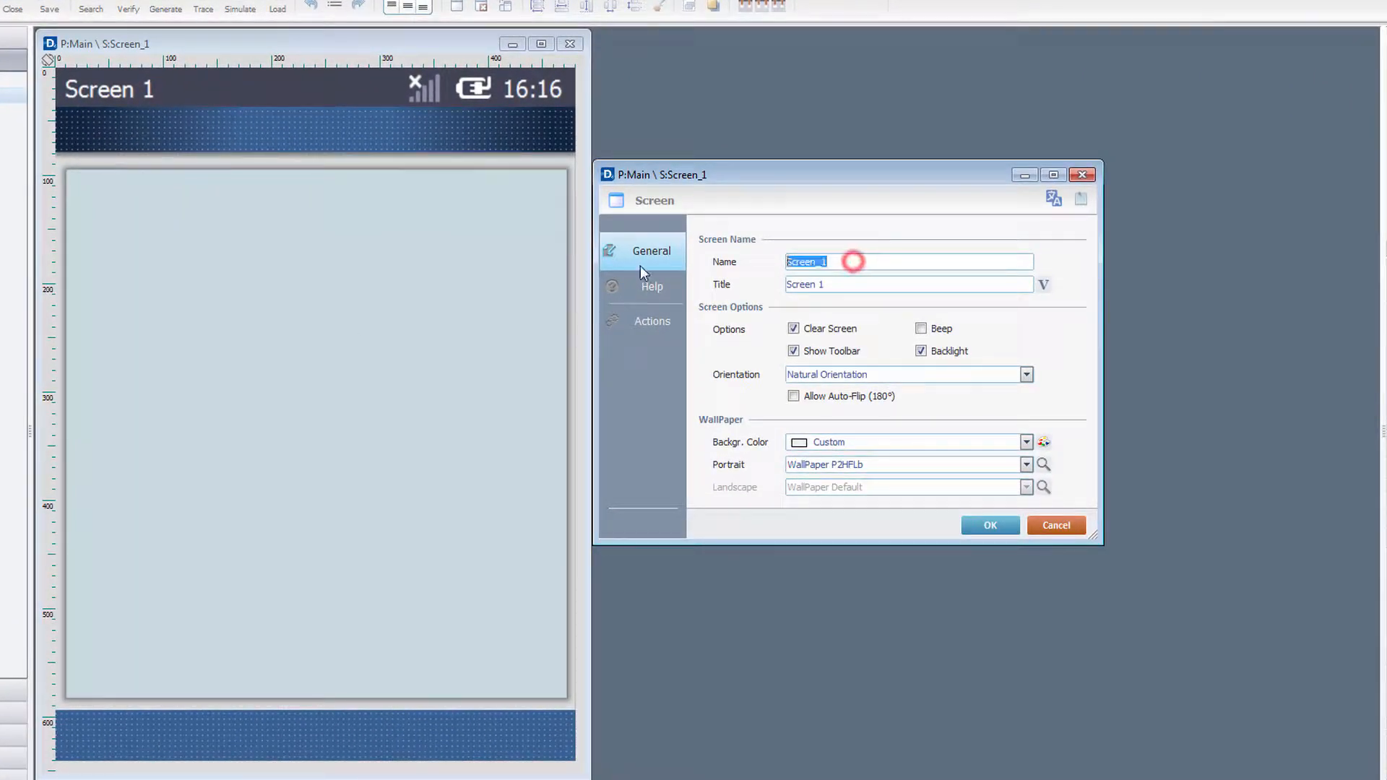
type("Menu")
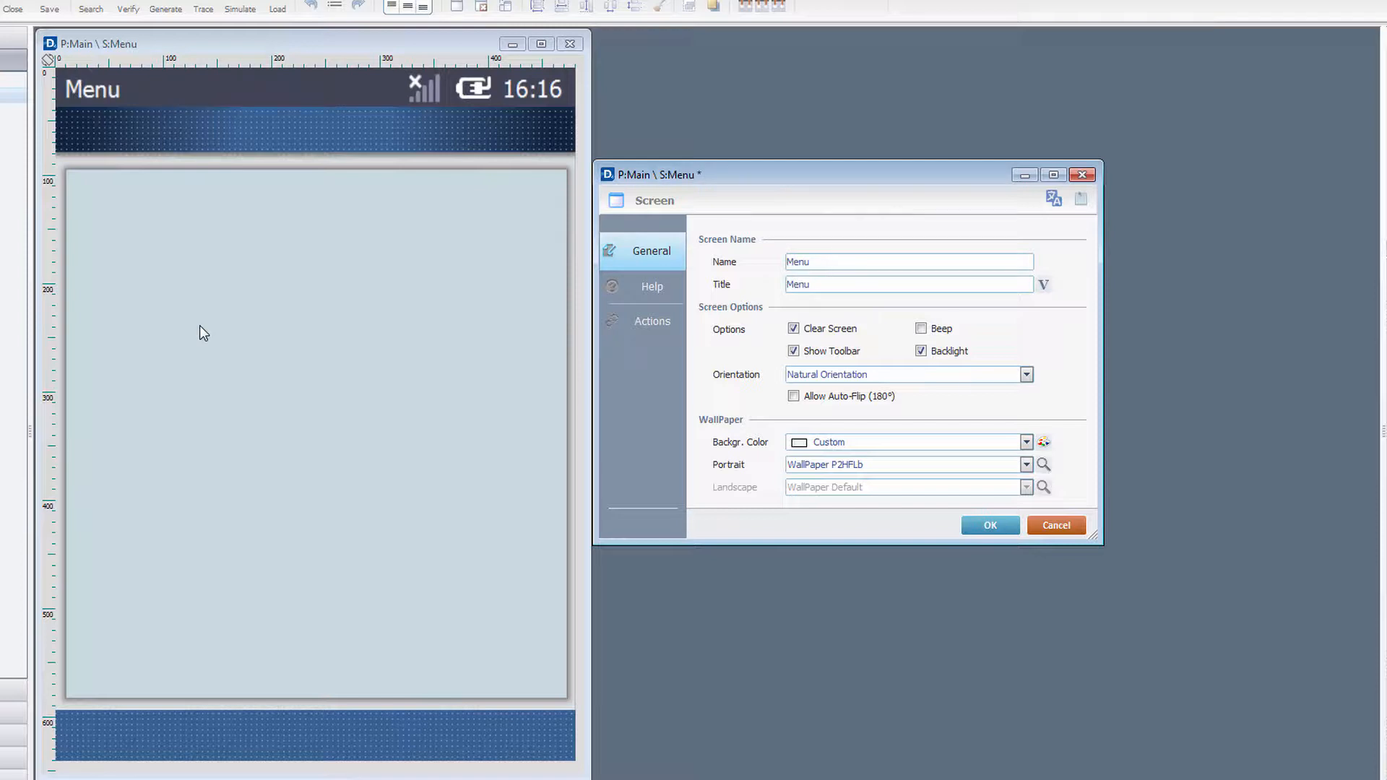
left_click(976, 526)
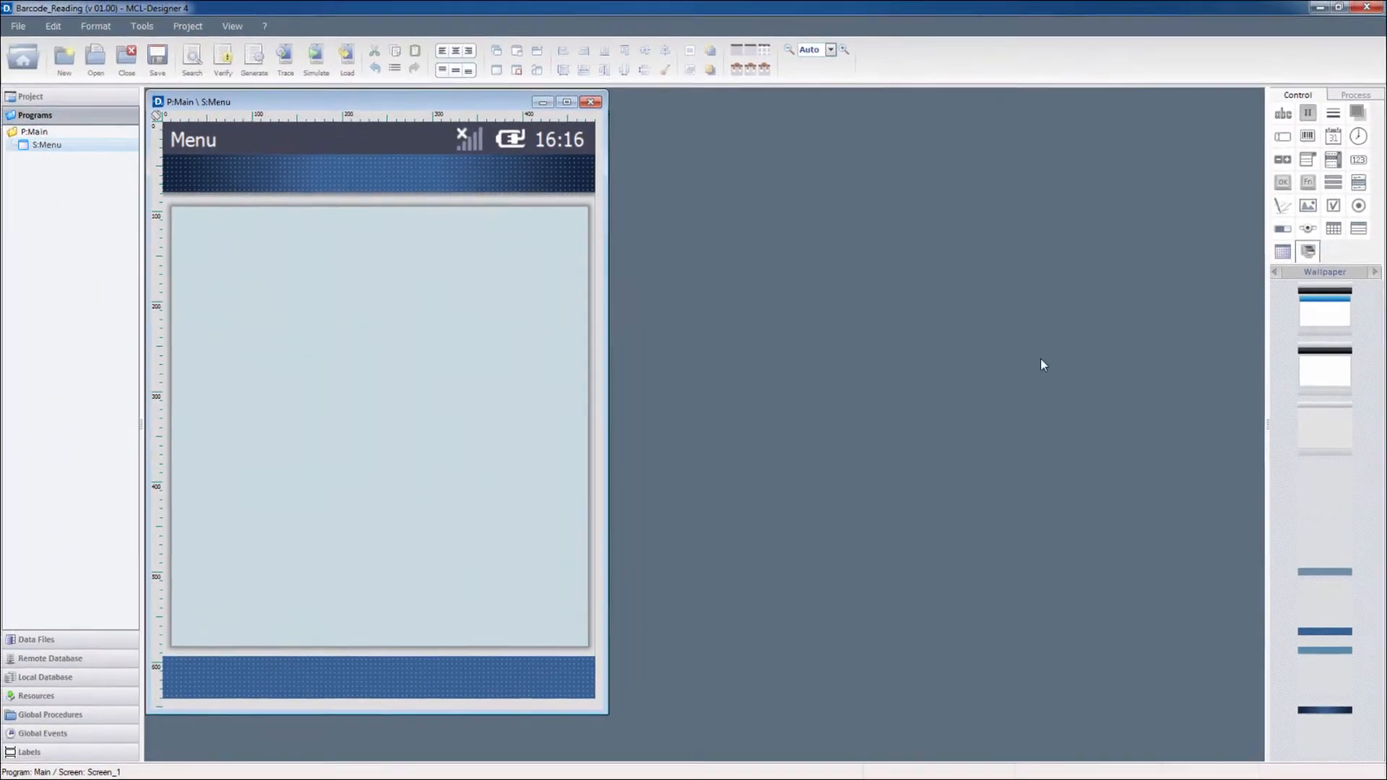
Step: Place a three-item menu button control on the Menu screen at X 60, Y 150 and apply the blue style to it
left_click(1331, 185)
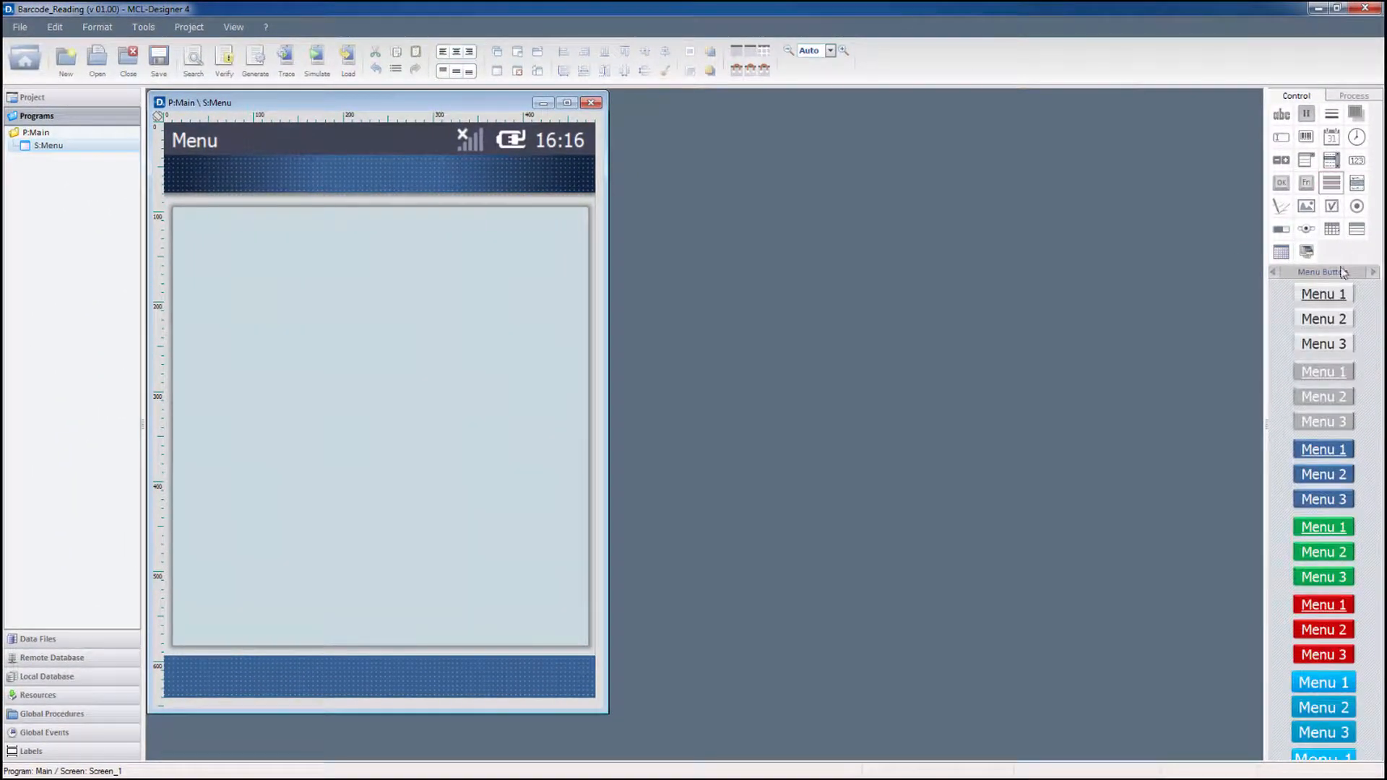
left_click_drag(1342, 319, 514, 362)
left_click_drag(427, 359, 383, 350)
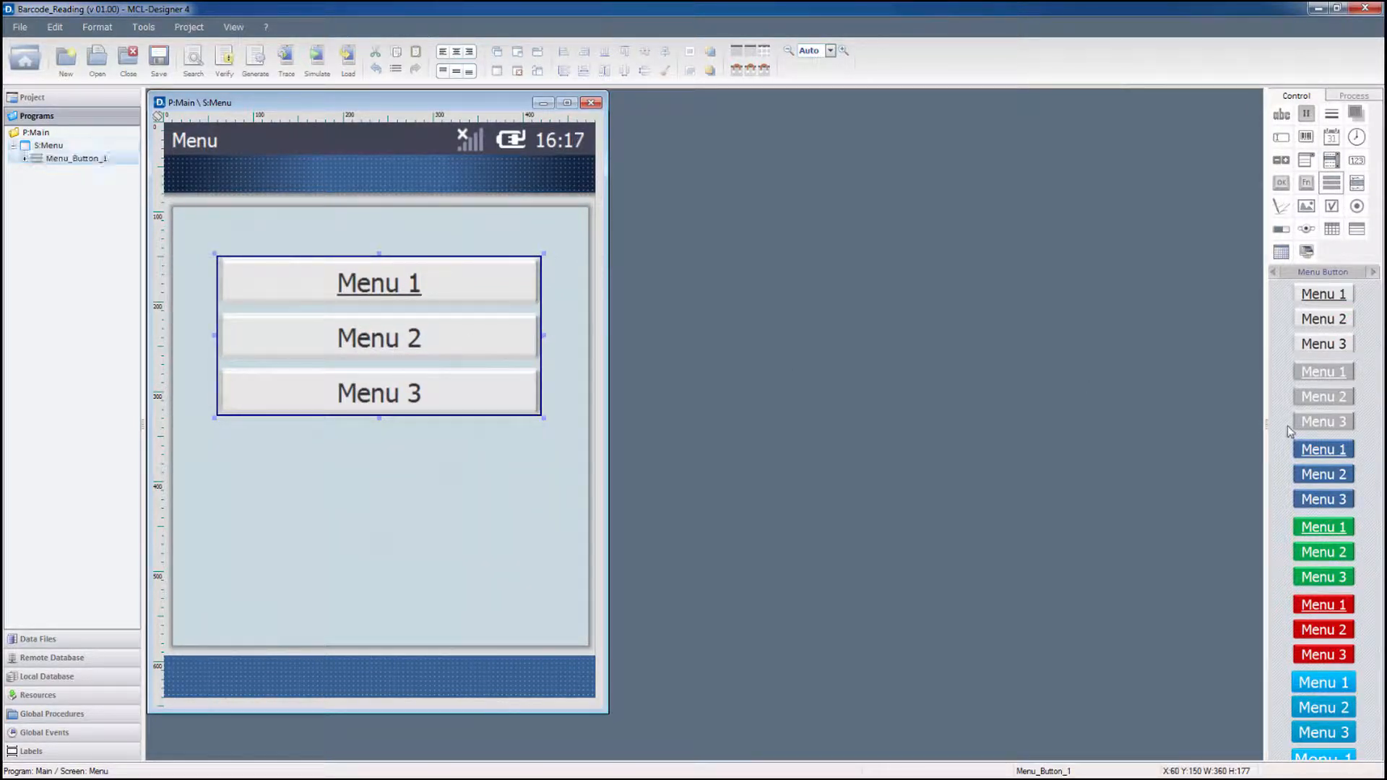
left_click_drag(1328, 474, 398, 343)
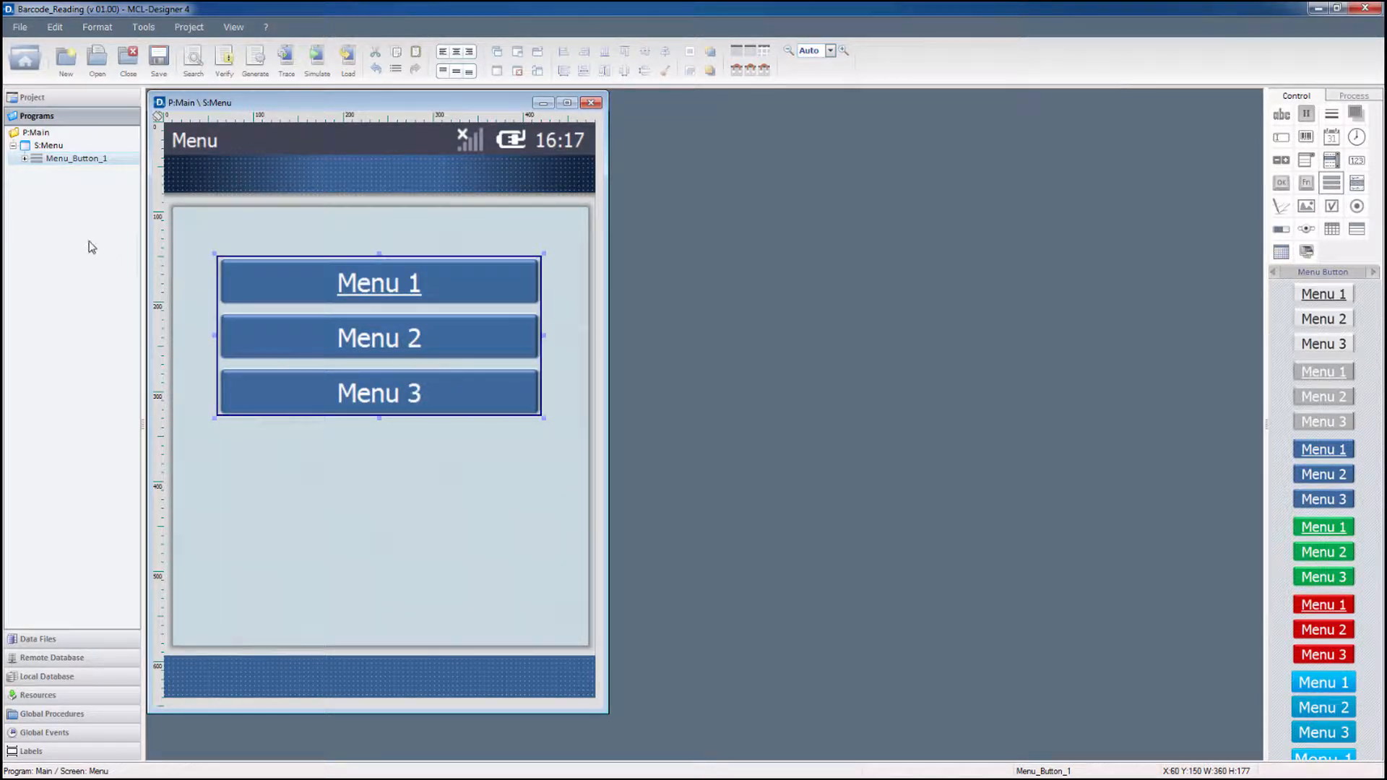
Step: Add a new screen named Data_Collection to the Main program
right_click(40, 132)
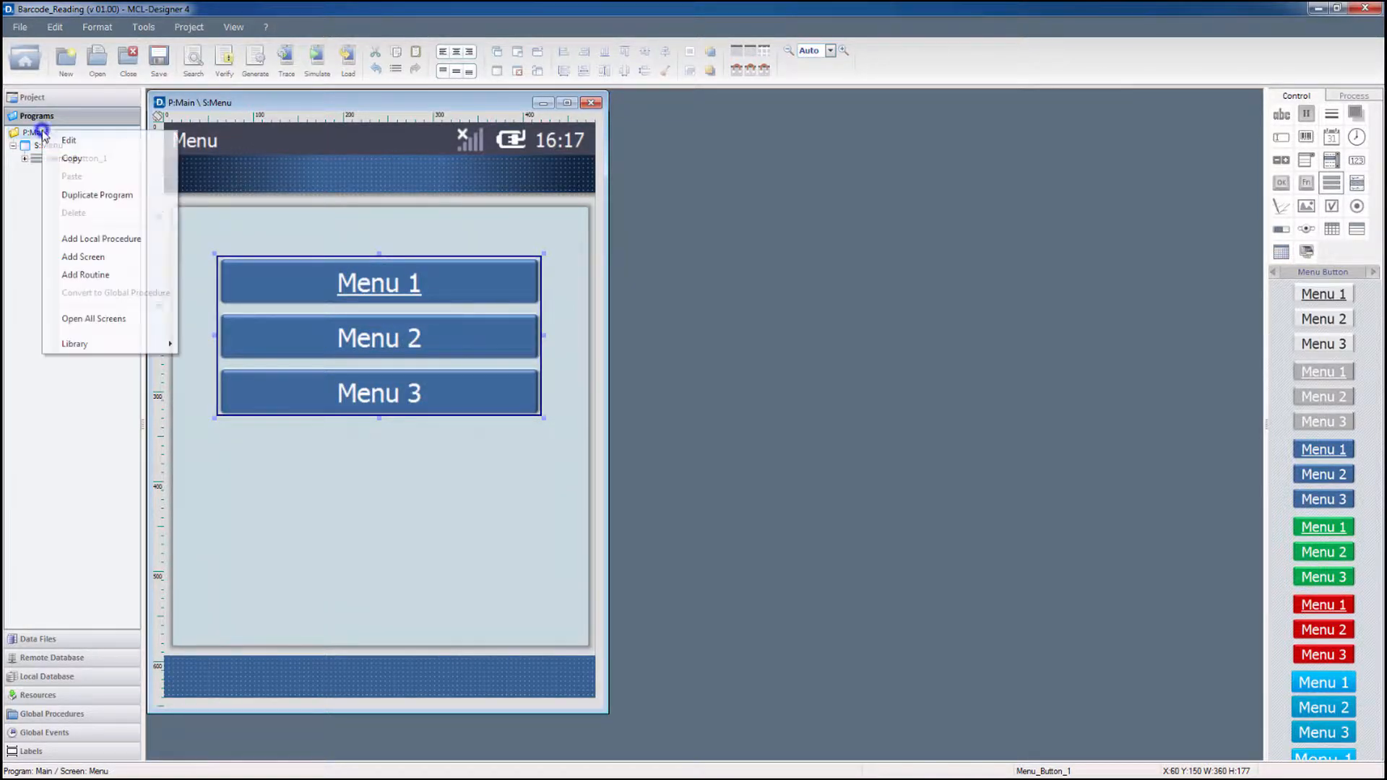
left_click(96, 258)
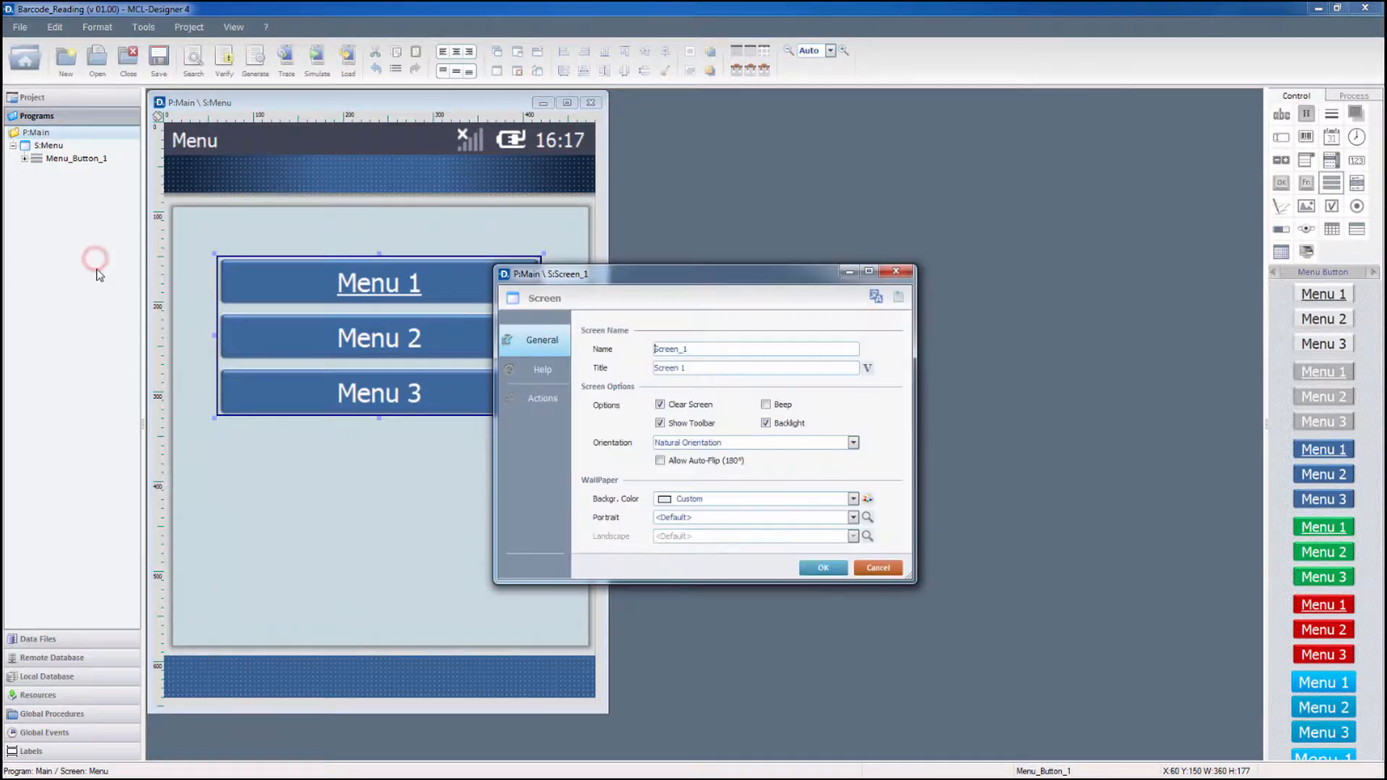
double_click(729, 349)
type("Data_Collect")
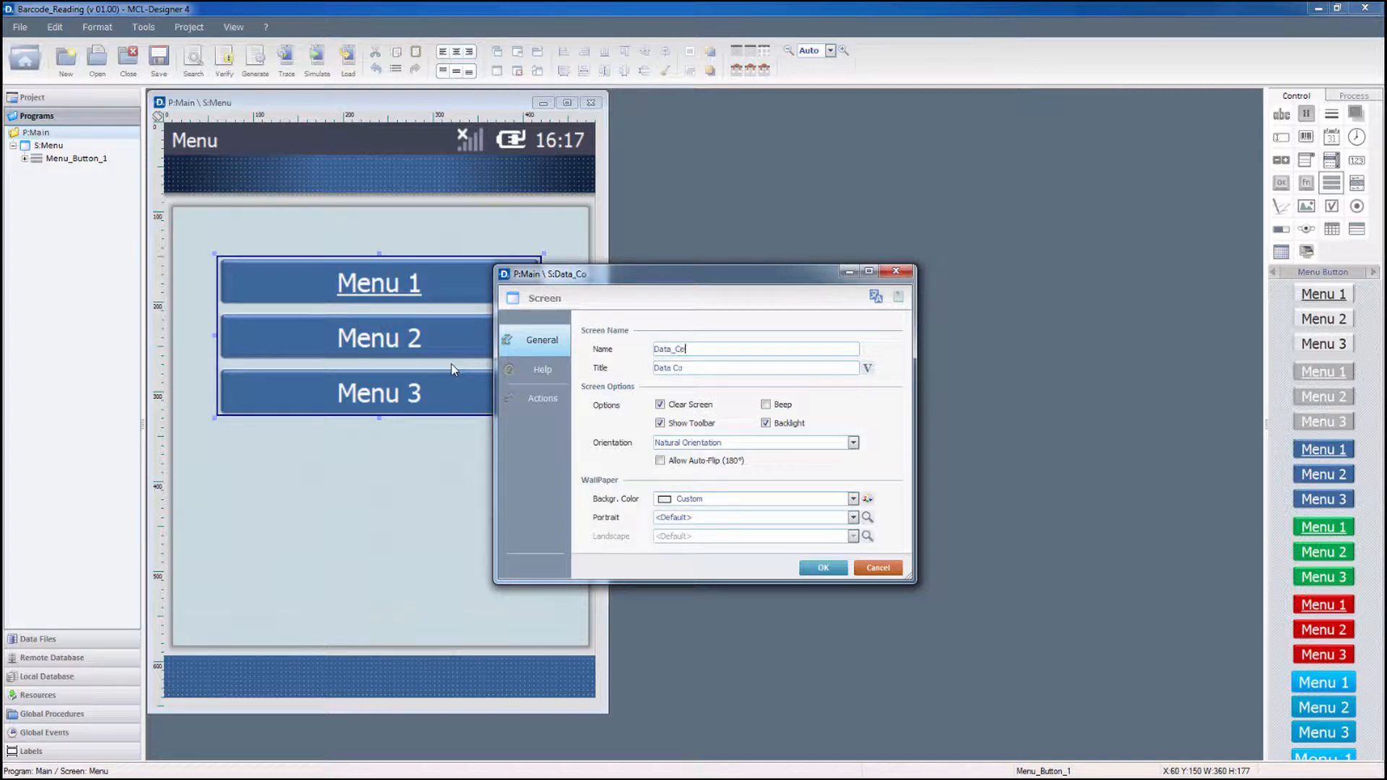
type("ion")
left_click(813, 570)
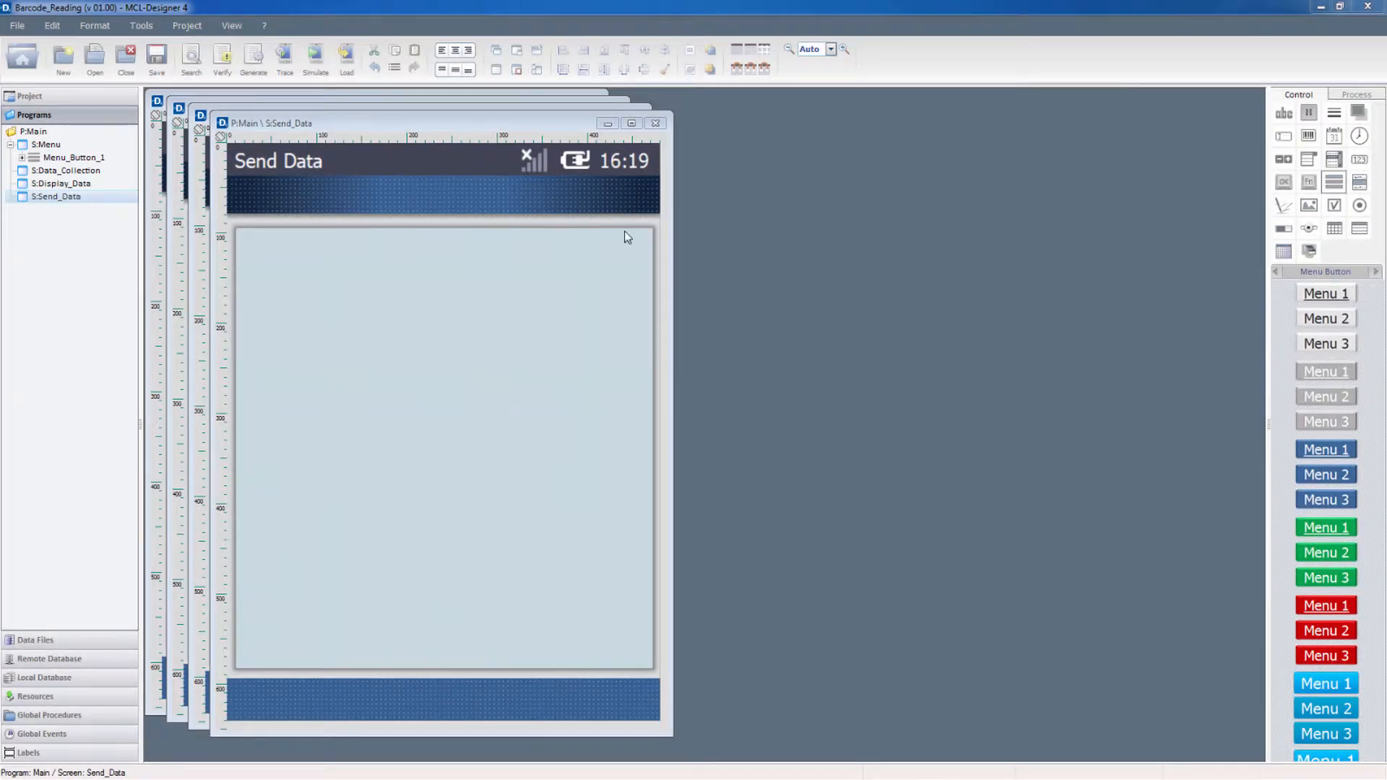
Step: Close the Send Data, Display Data and Data Collection screen windows, leaving the Menu screen open
left_click(655, 123)
left_click(640, 117)
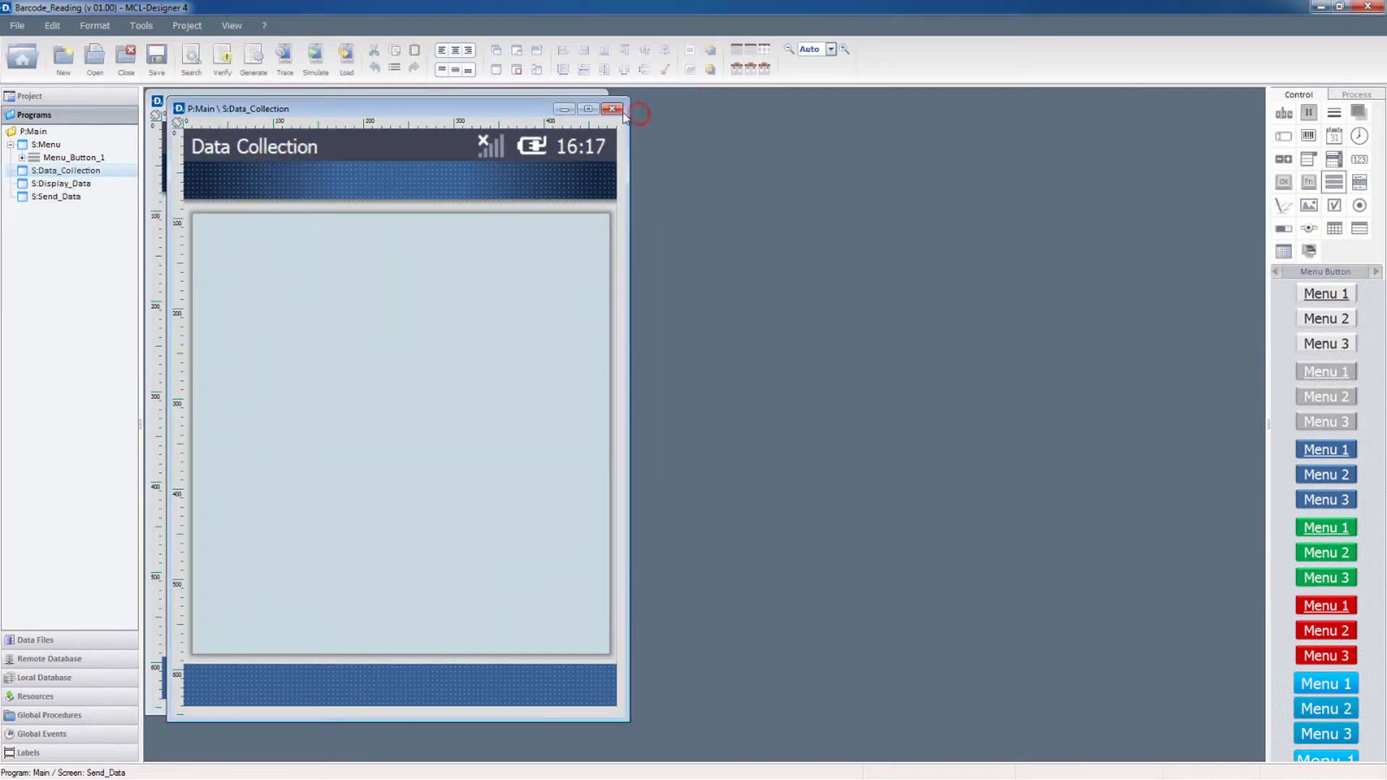
left_click(612, 109)
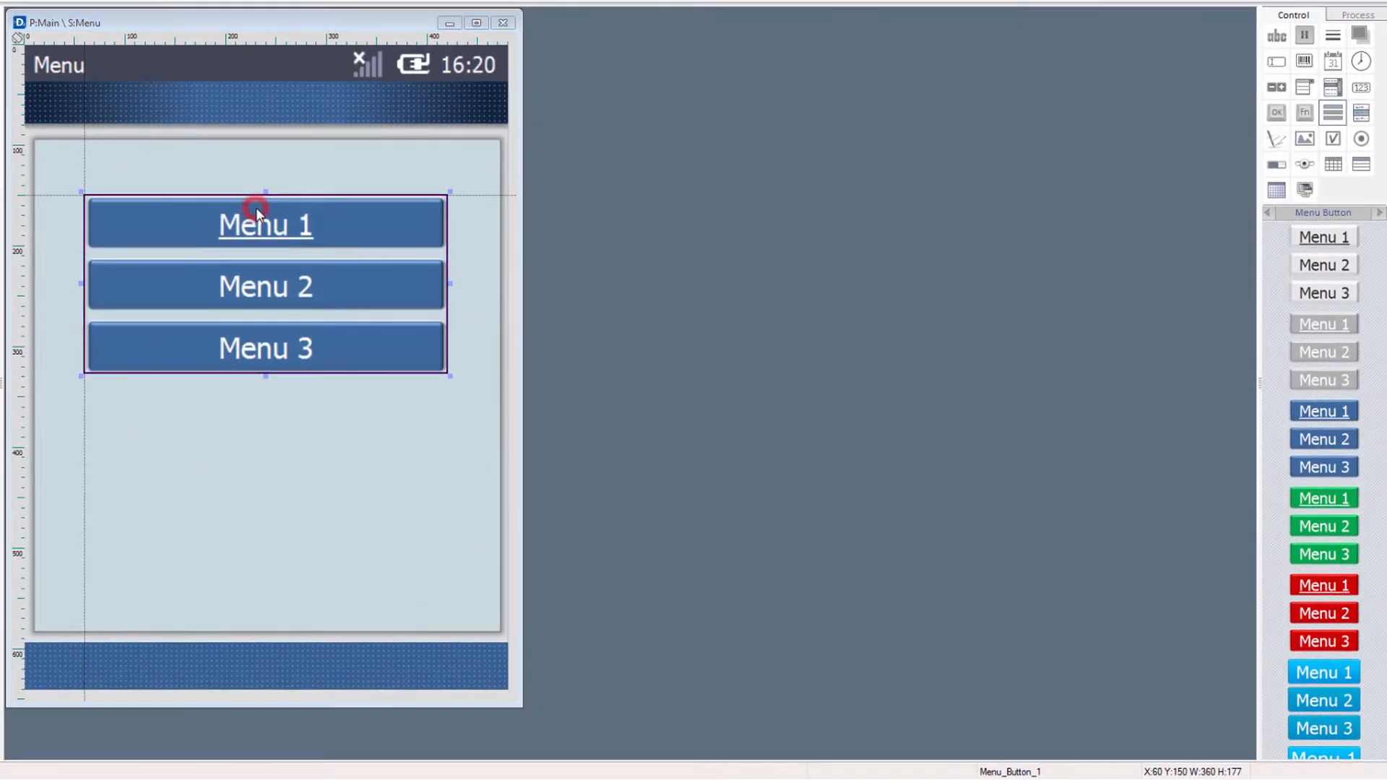
Step: Label the first item of the menu button control "Collect Data" and make it go to S:Data_Collection
double_click(309, 234)
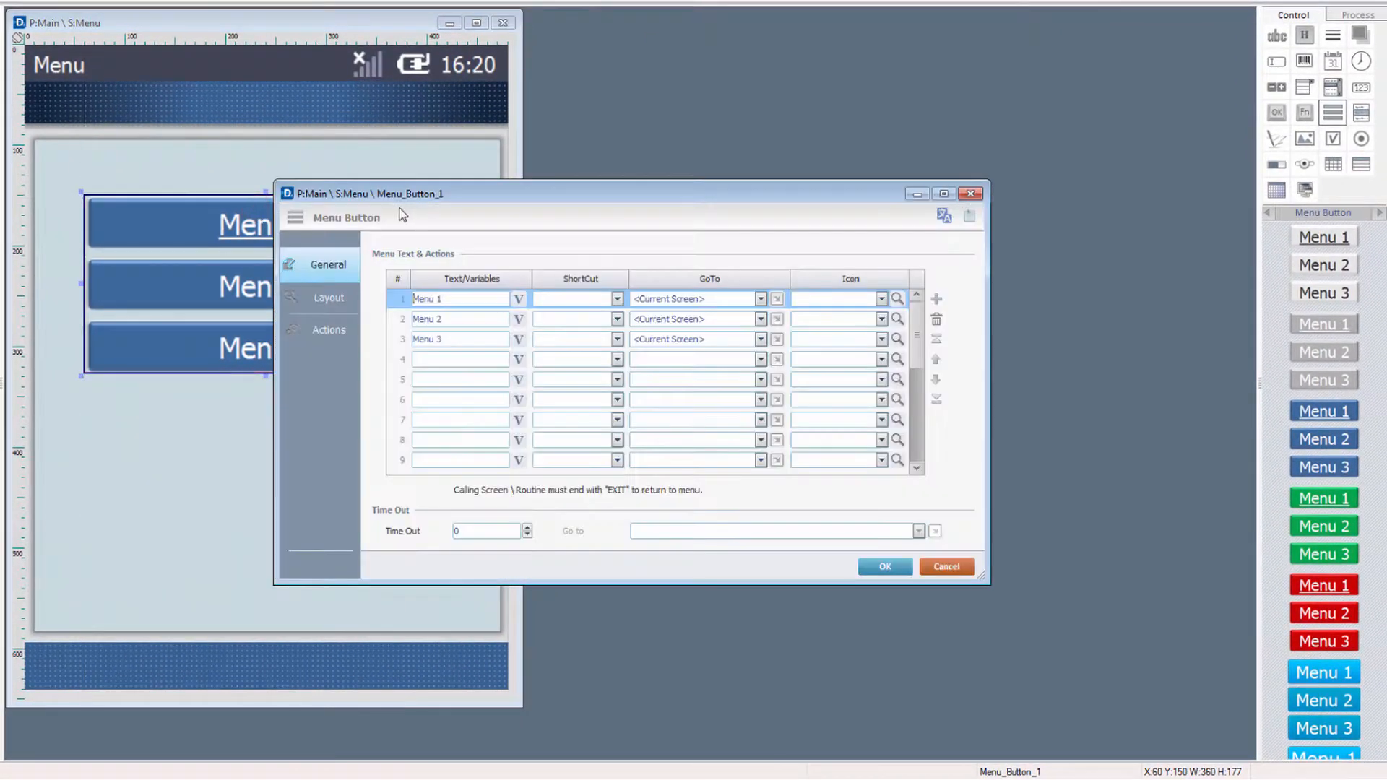
left_click_drag(407, 197, 649, 127)
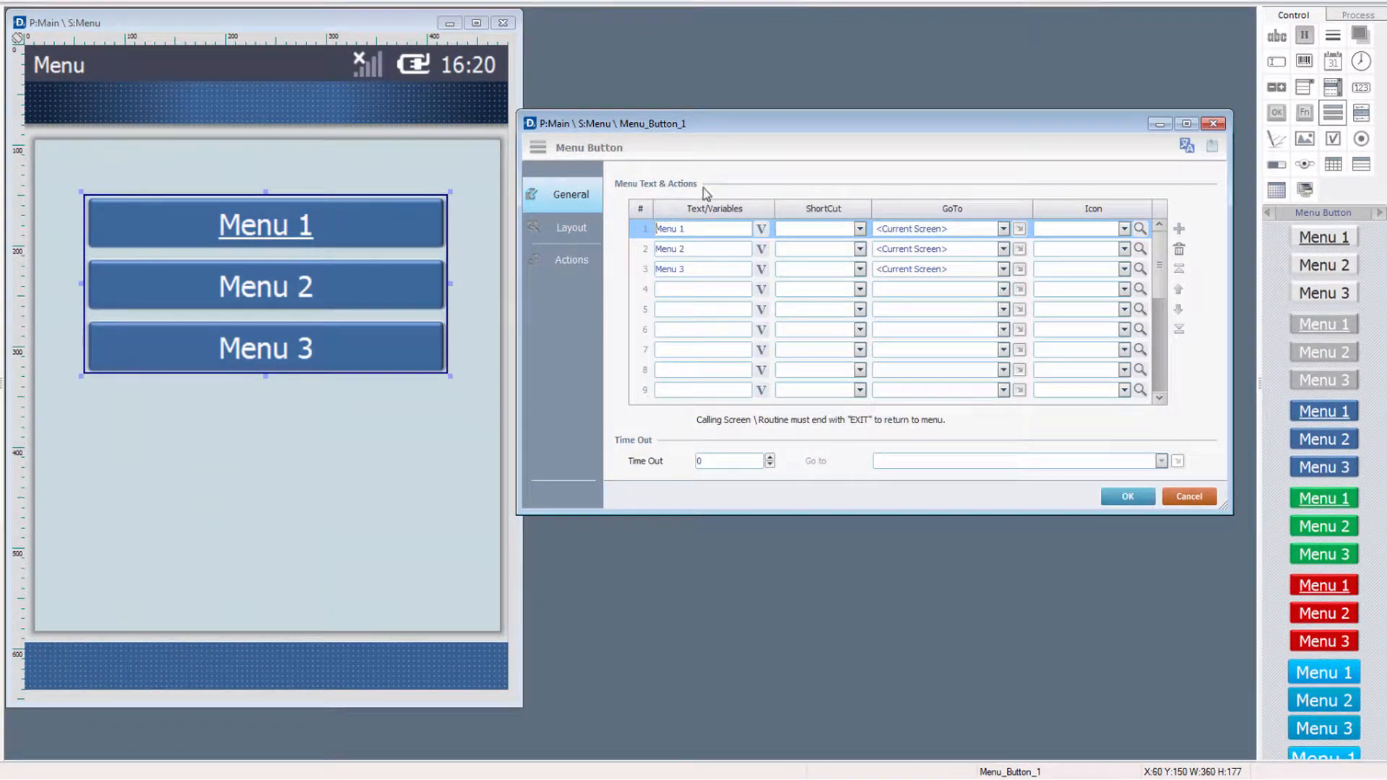
left_click(725, 232)
type("Collect Data")
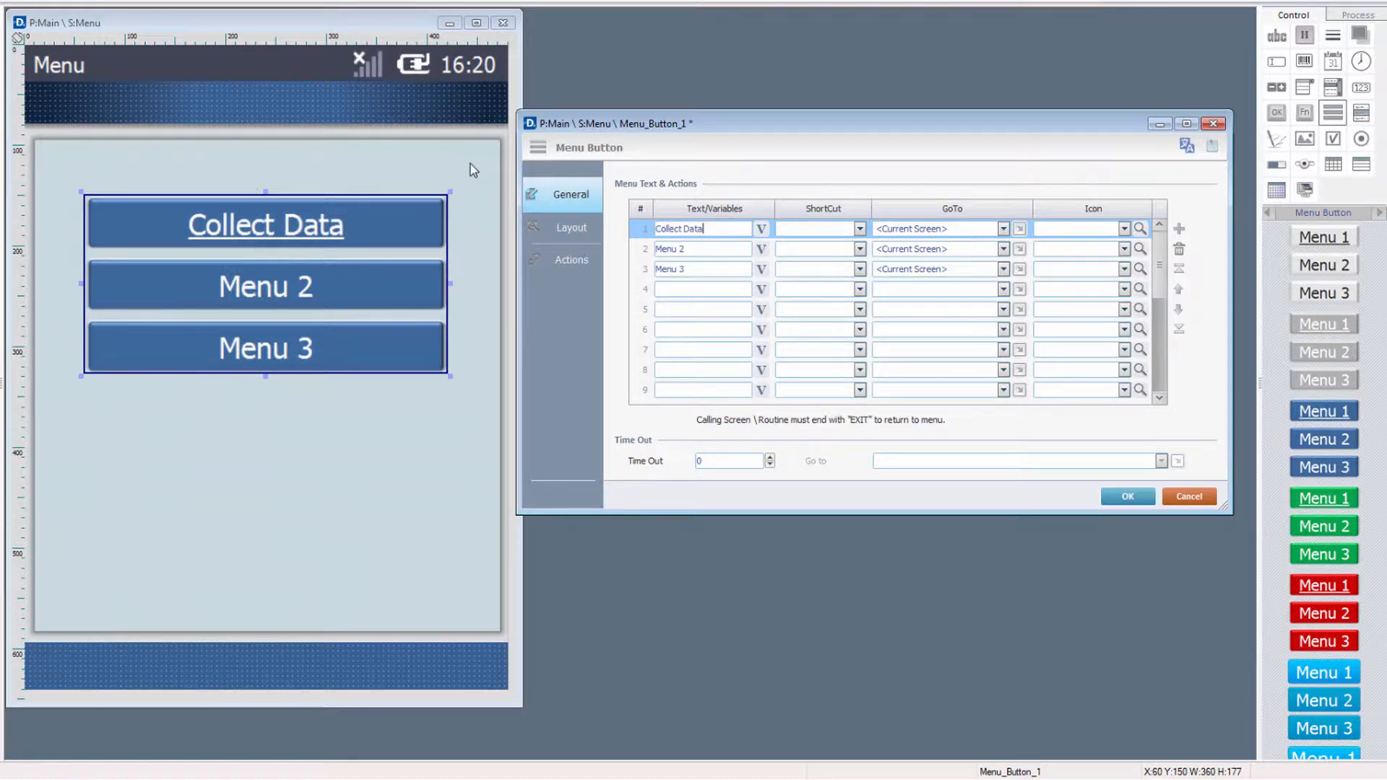
left_click(1004, 229)
left_click(1004, 230)
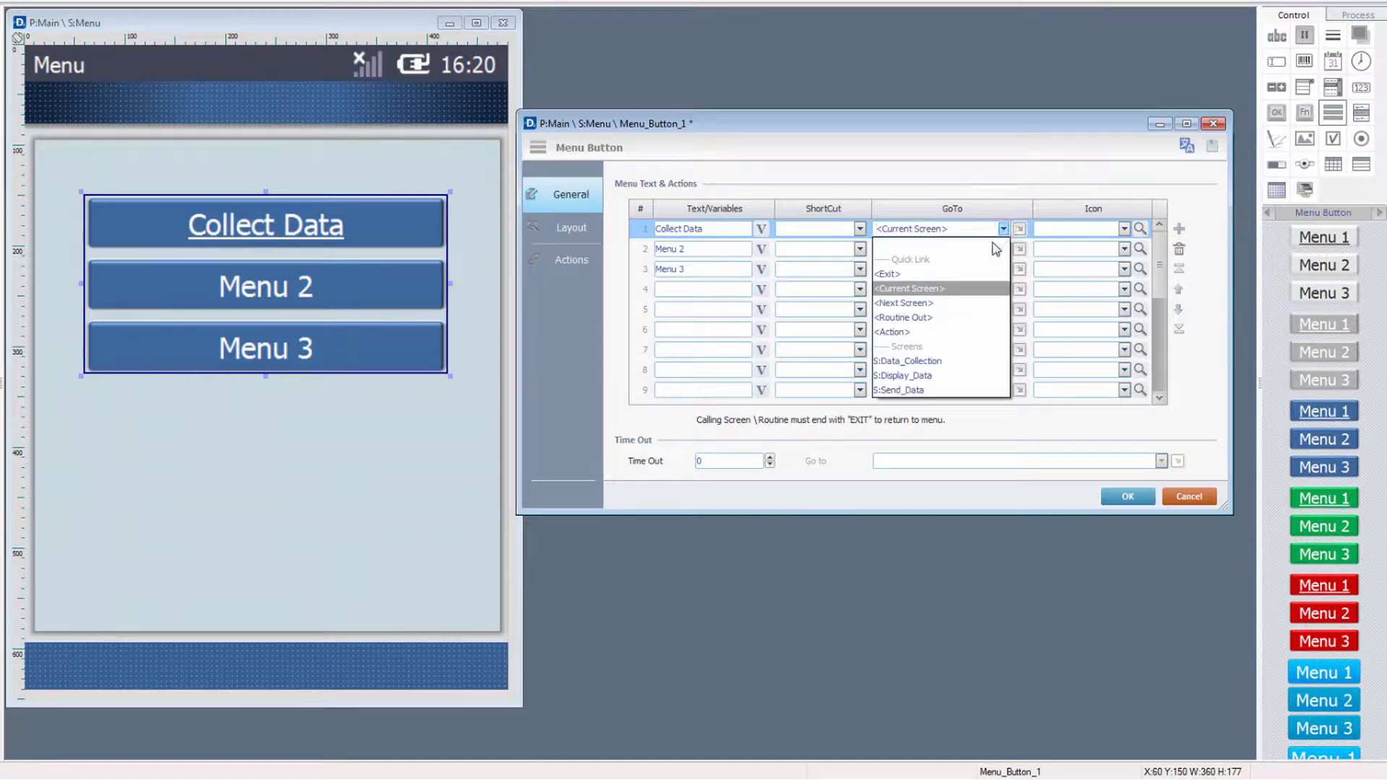
left_click(926, 361)
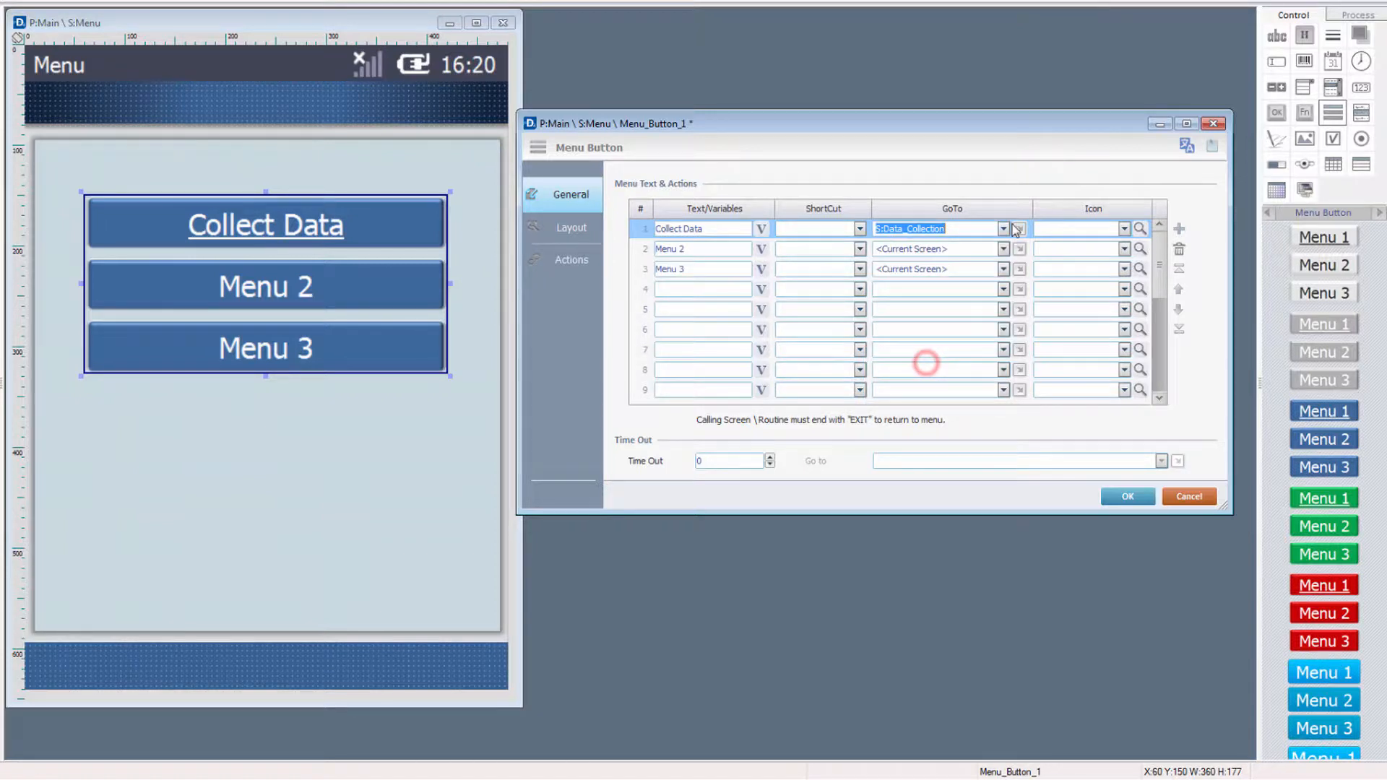
Step: Import Collect.png from the Barcode images folder and assign it as the icon of the Collect Data item
left_click(1140, 228)
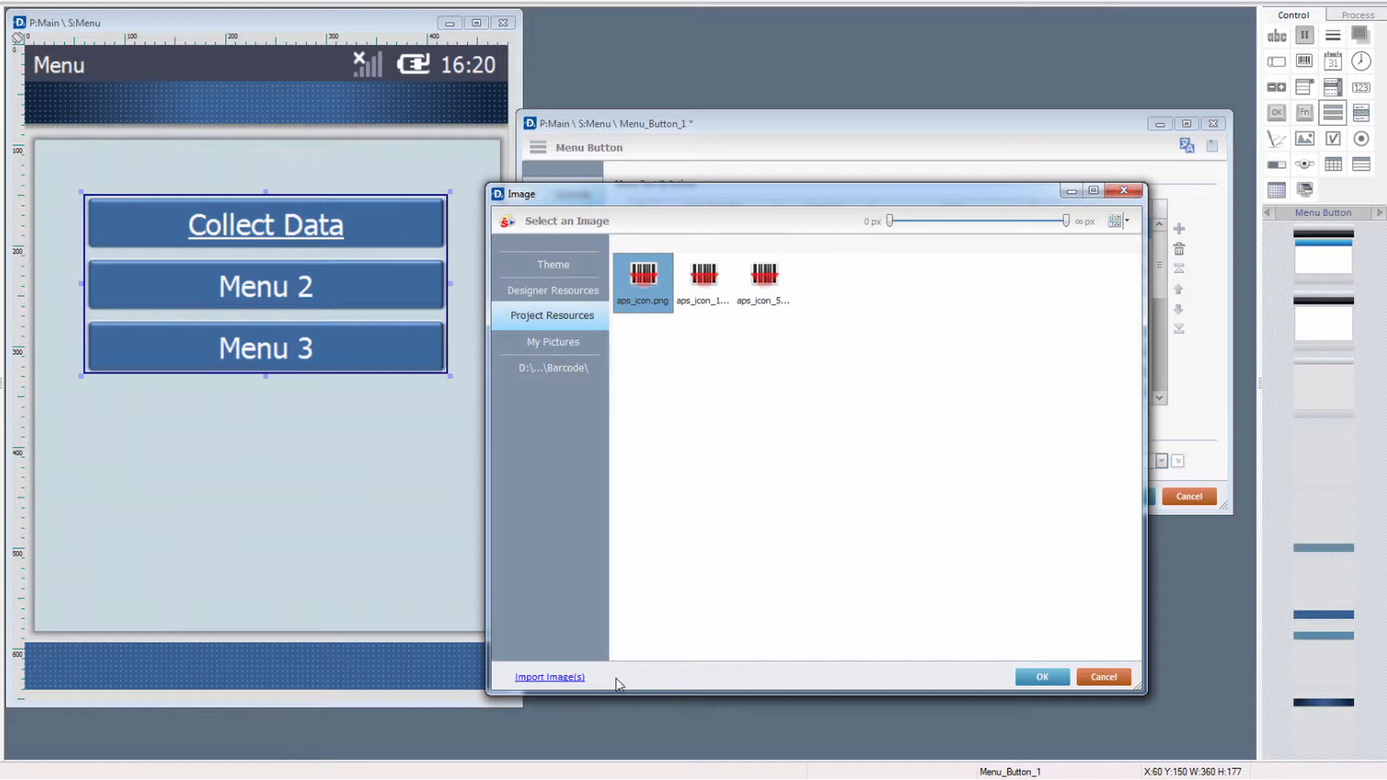
left_click(575, 678)
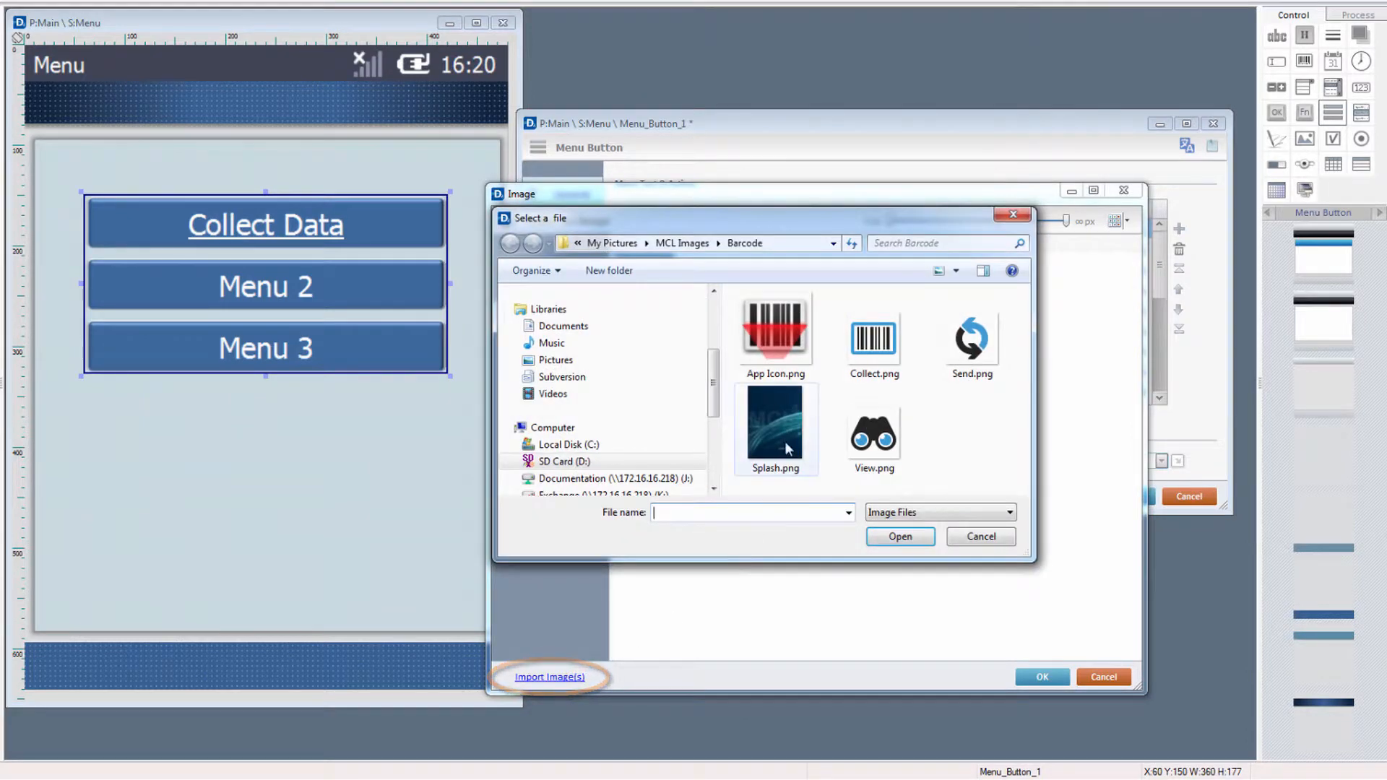
left_click(854, 347)
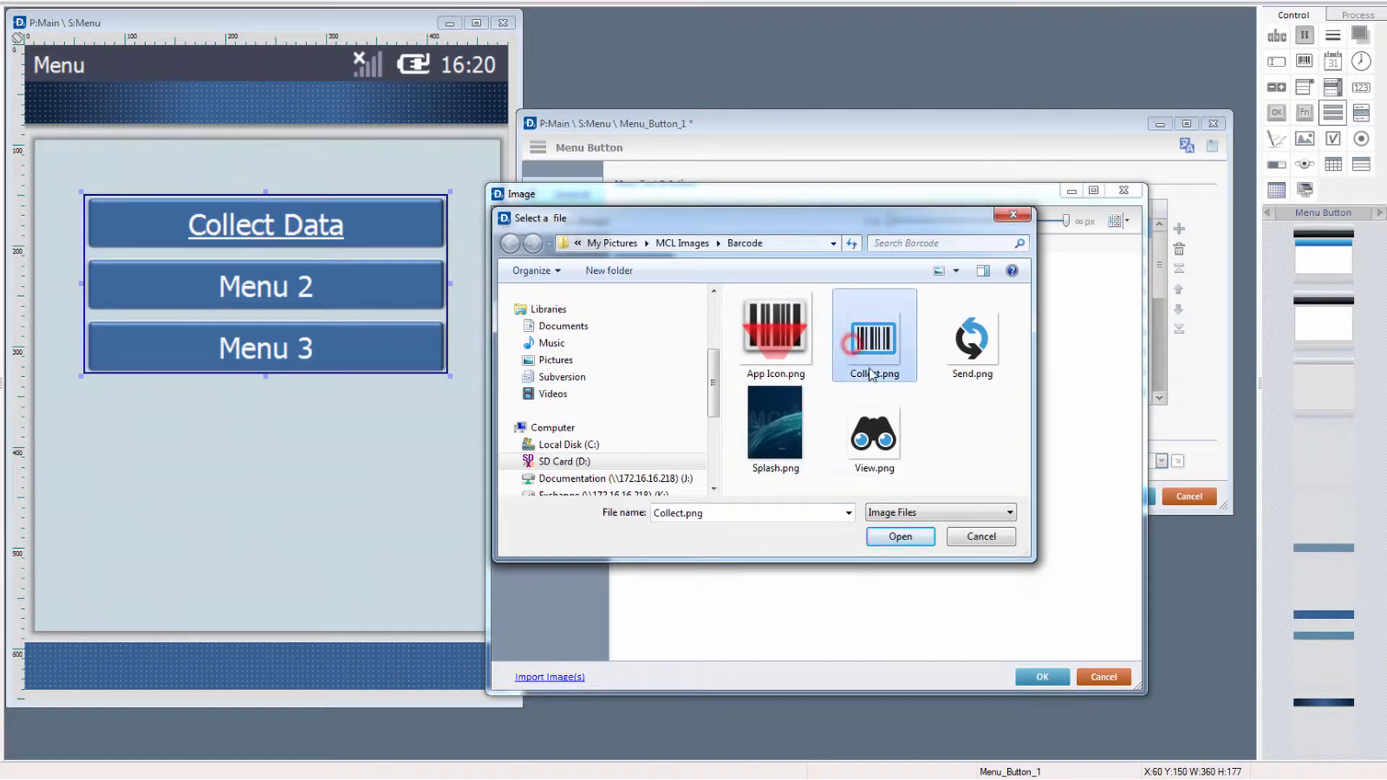
left_click(897, 534)
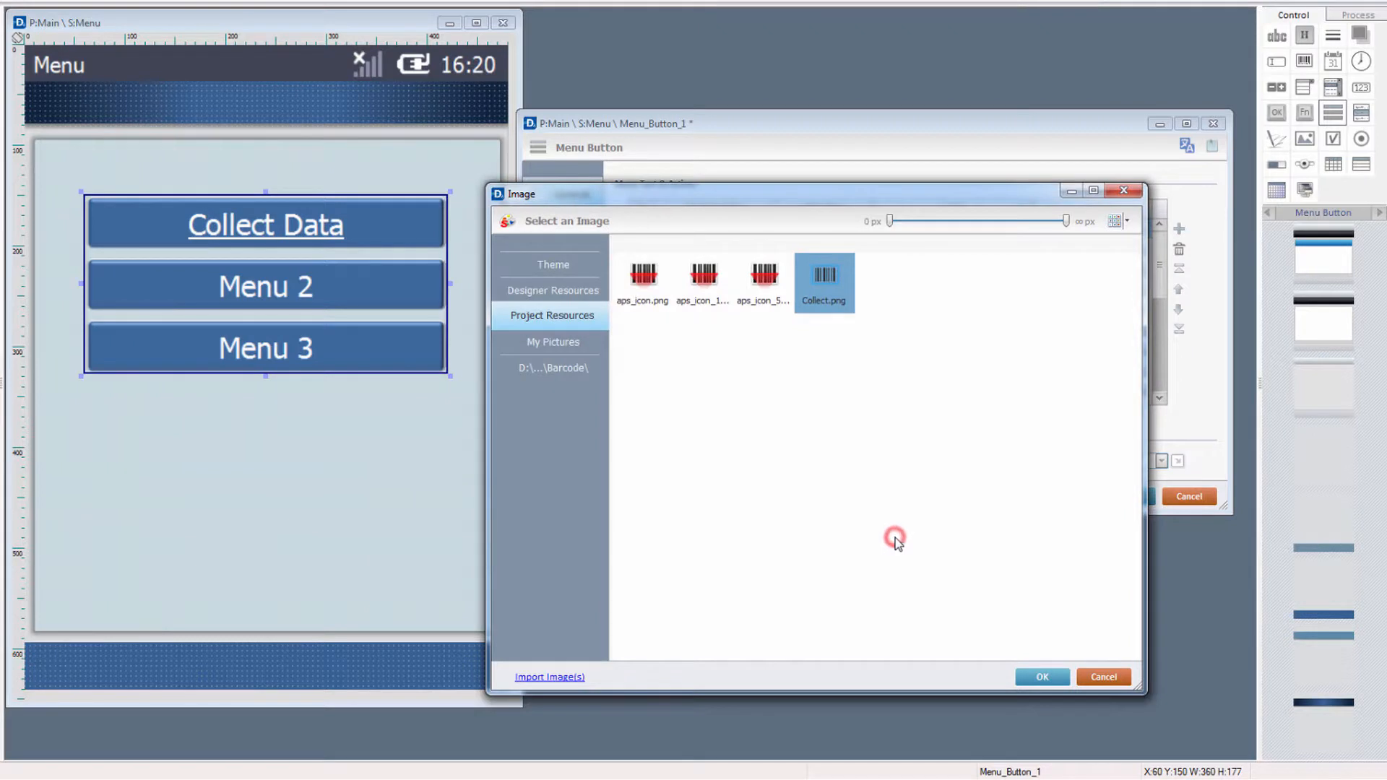
left_click(1043, 677)
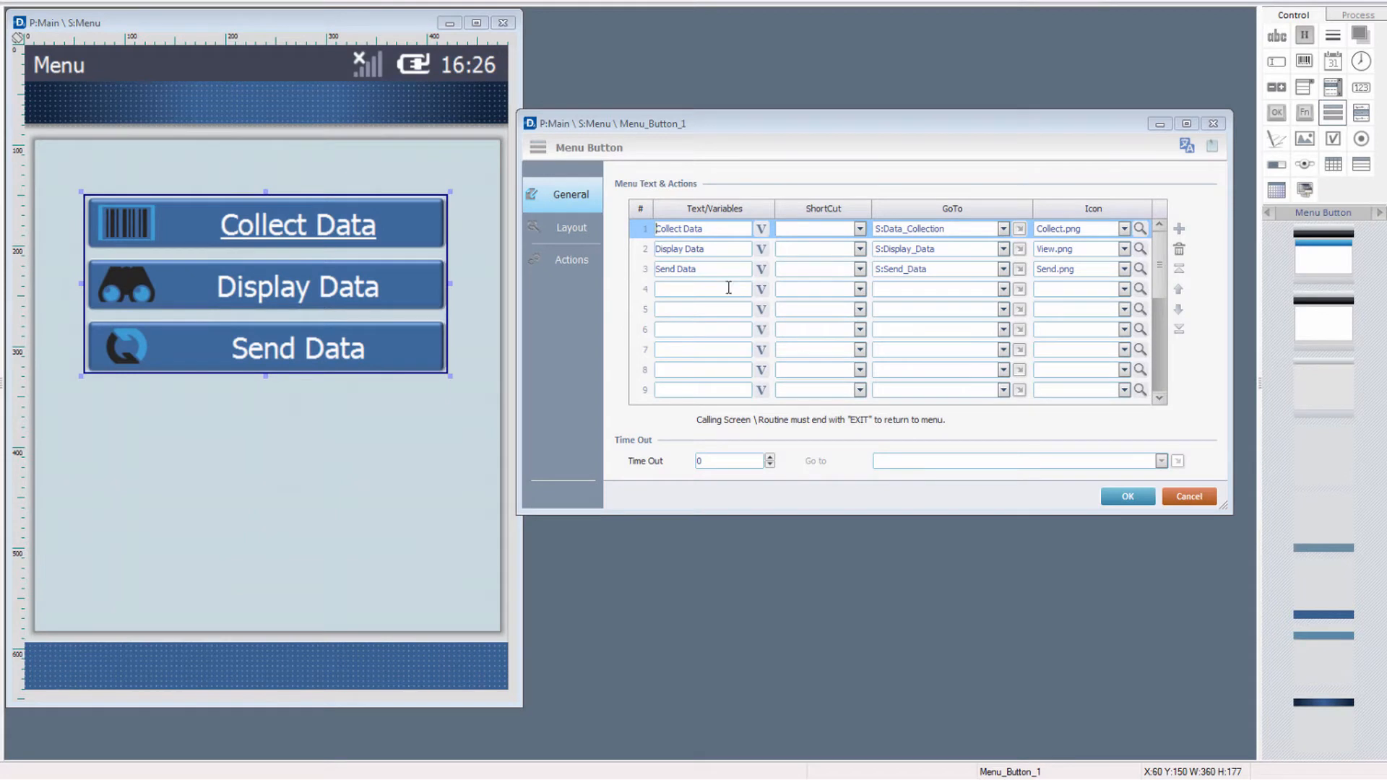
Step: Add a fourth menu item labelled "Exit" with <Exit> as its GoTo target
left_click(727, 288)
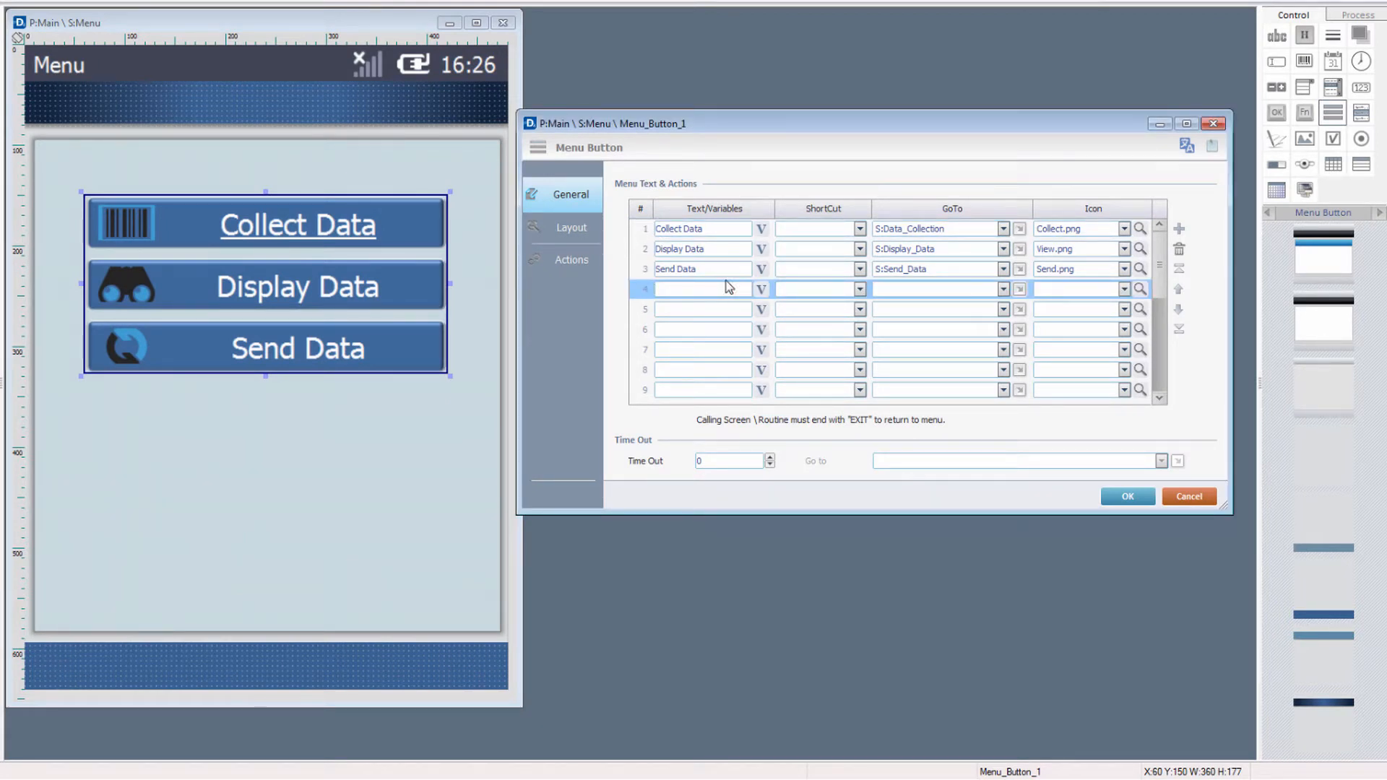
type("Exit")
left_click(1003, 289)
left_click(914, 336)
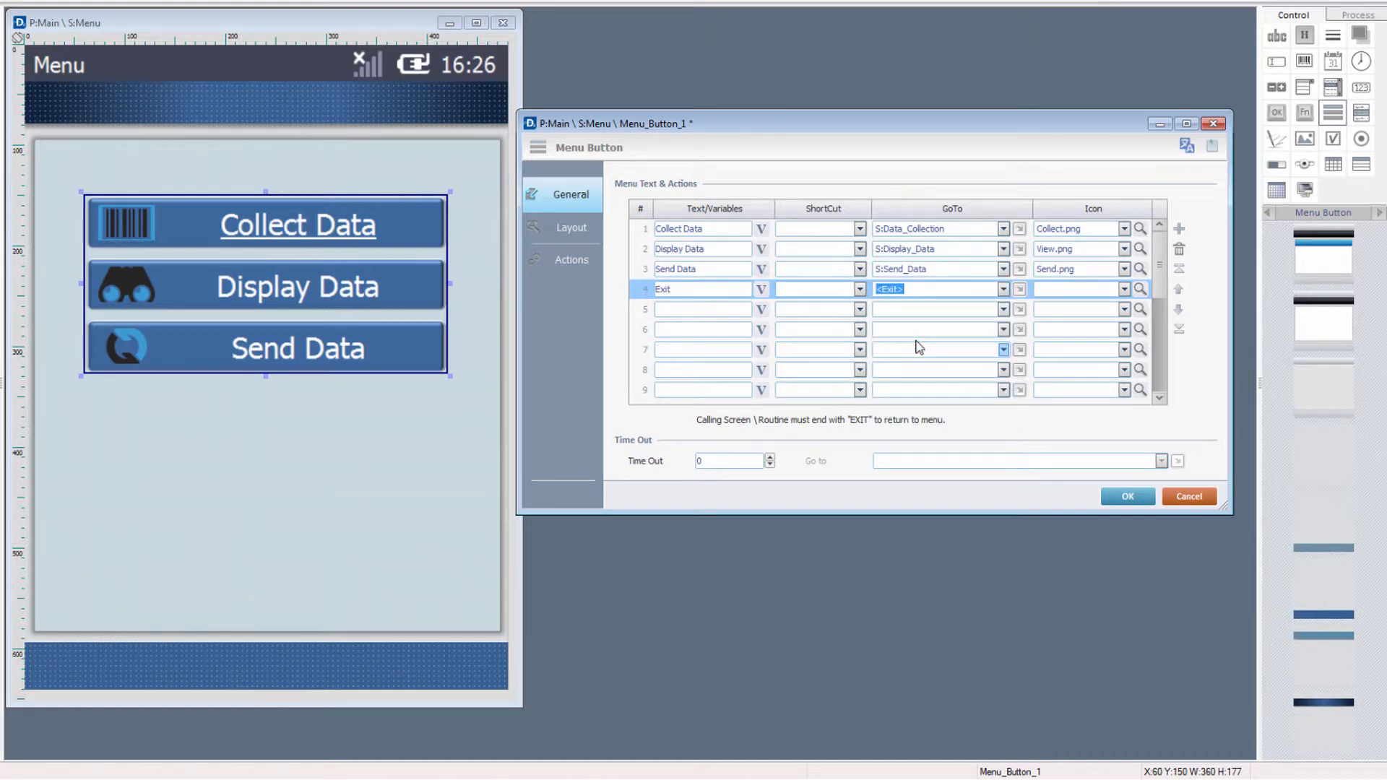
Step: Set the menu button layout to 4 lines, review the actions of the menu items and accept the settings
left_click(571, 227)
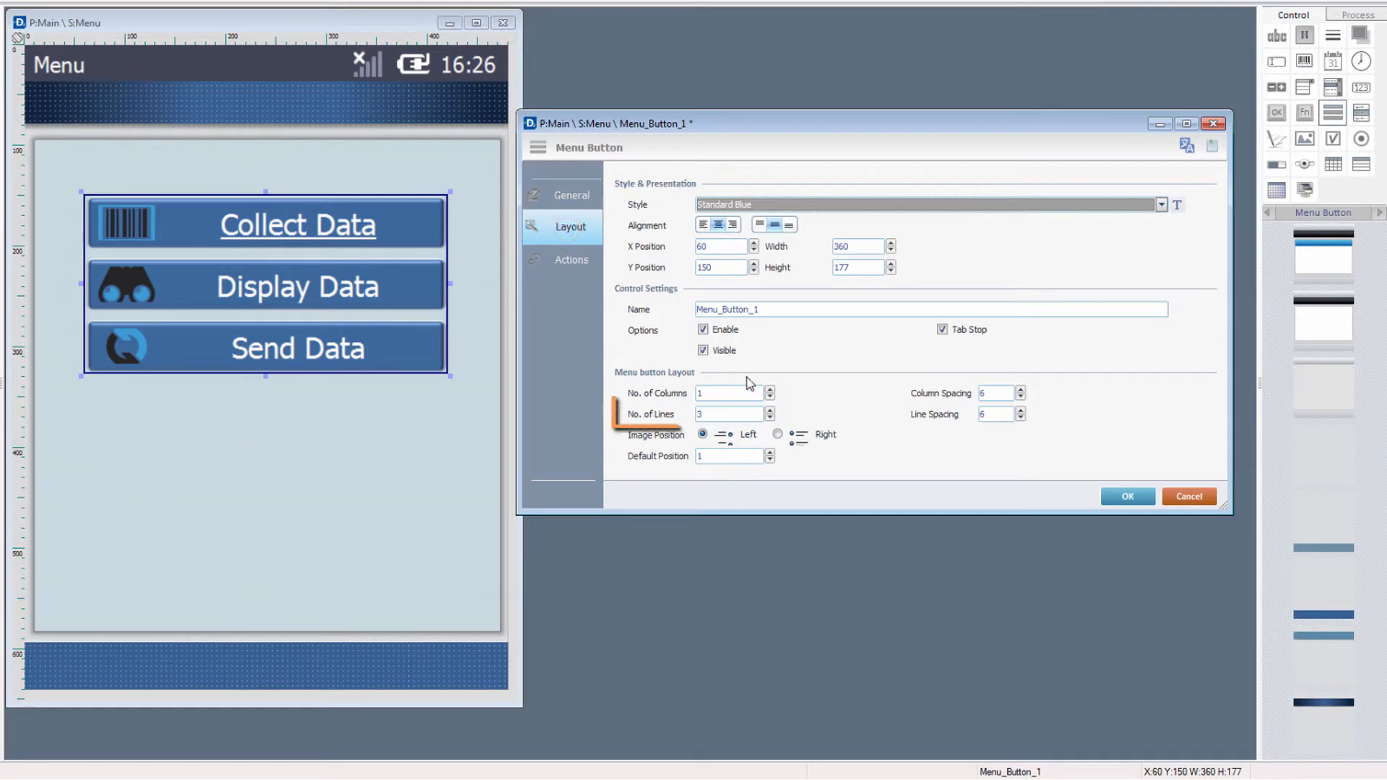
left_click(770, 409)
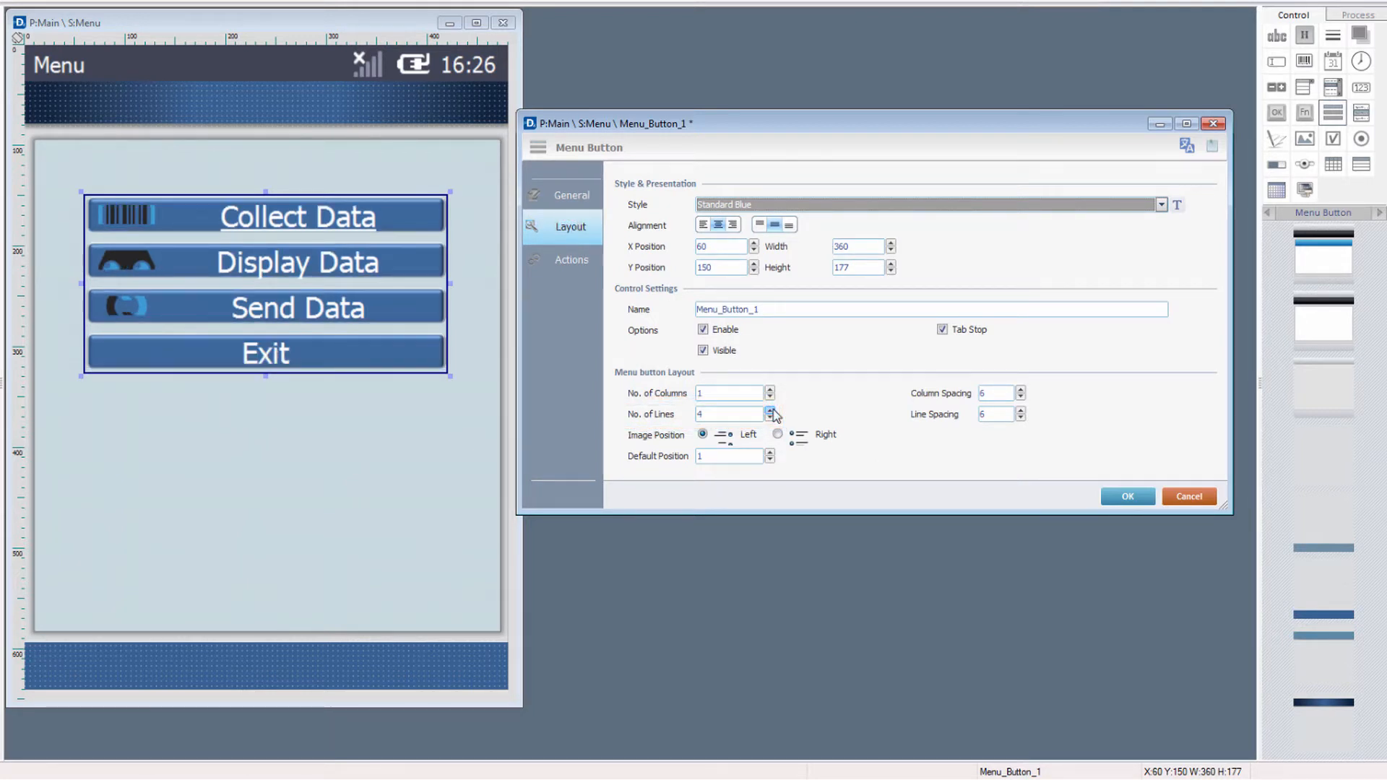
left_click(584, 258)
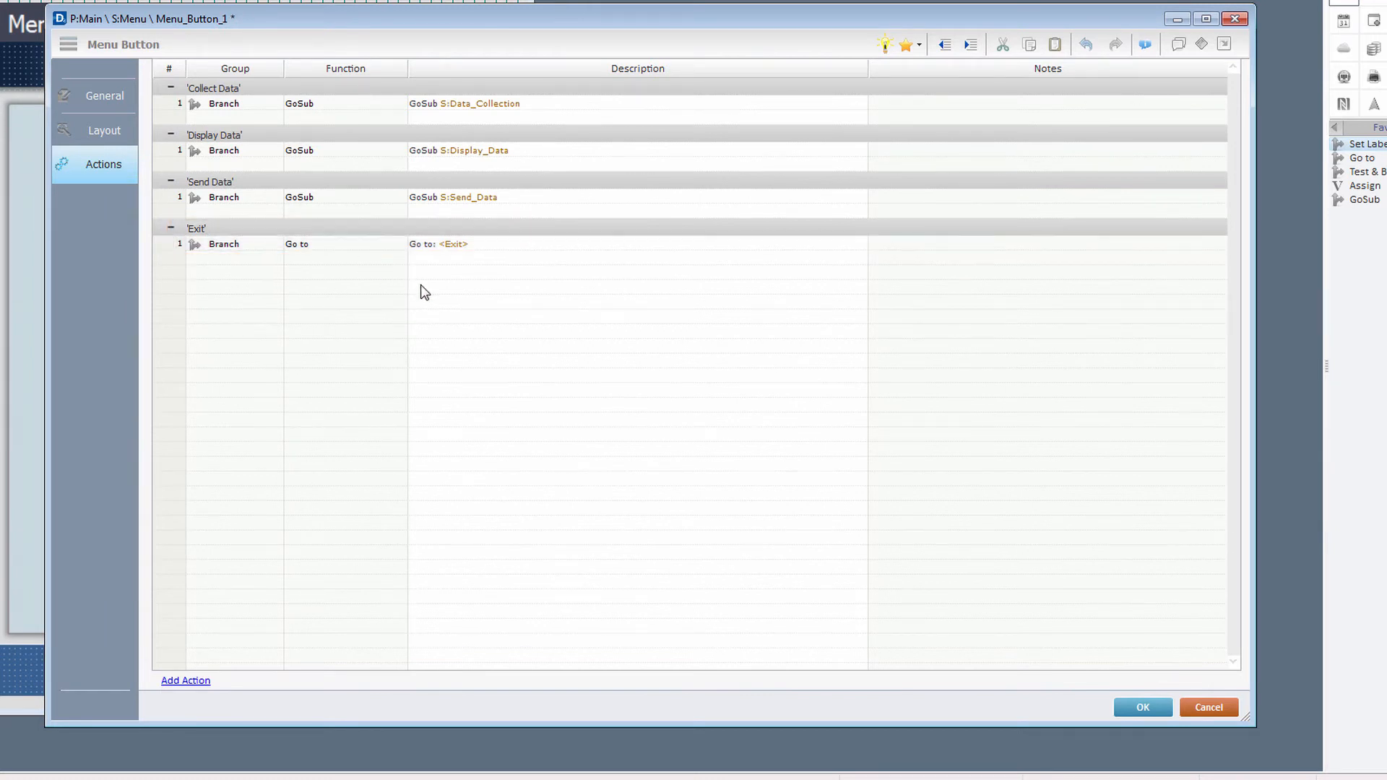
left_click(1156, 709)
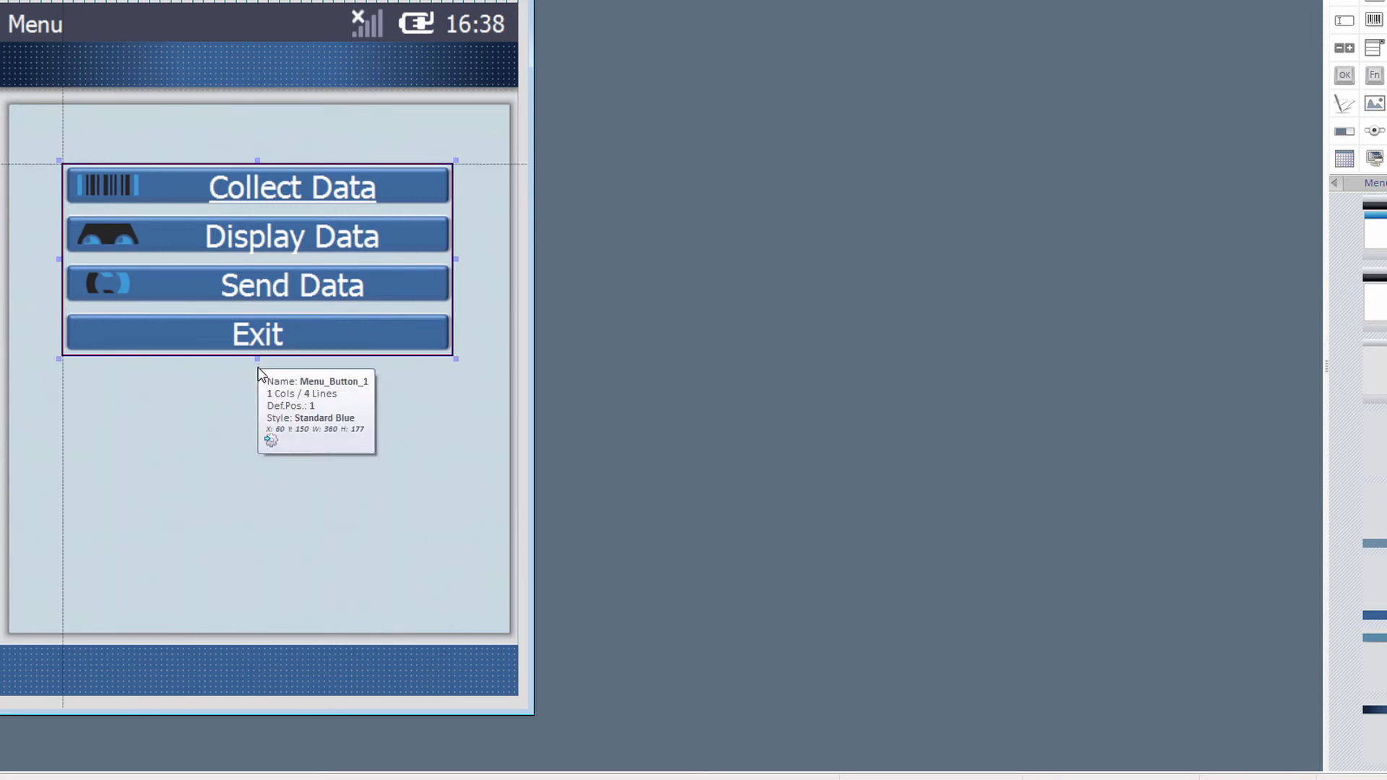
Step: Stretch the menu button control downward to a height of about 285
left_click_drag(257, 358, 255, 475)
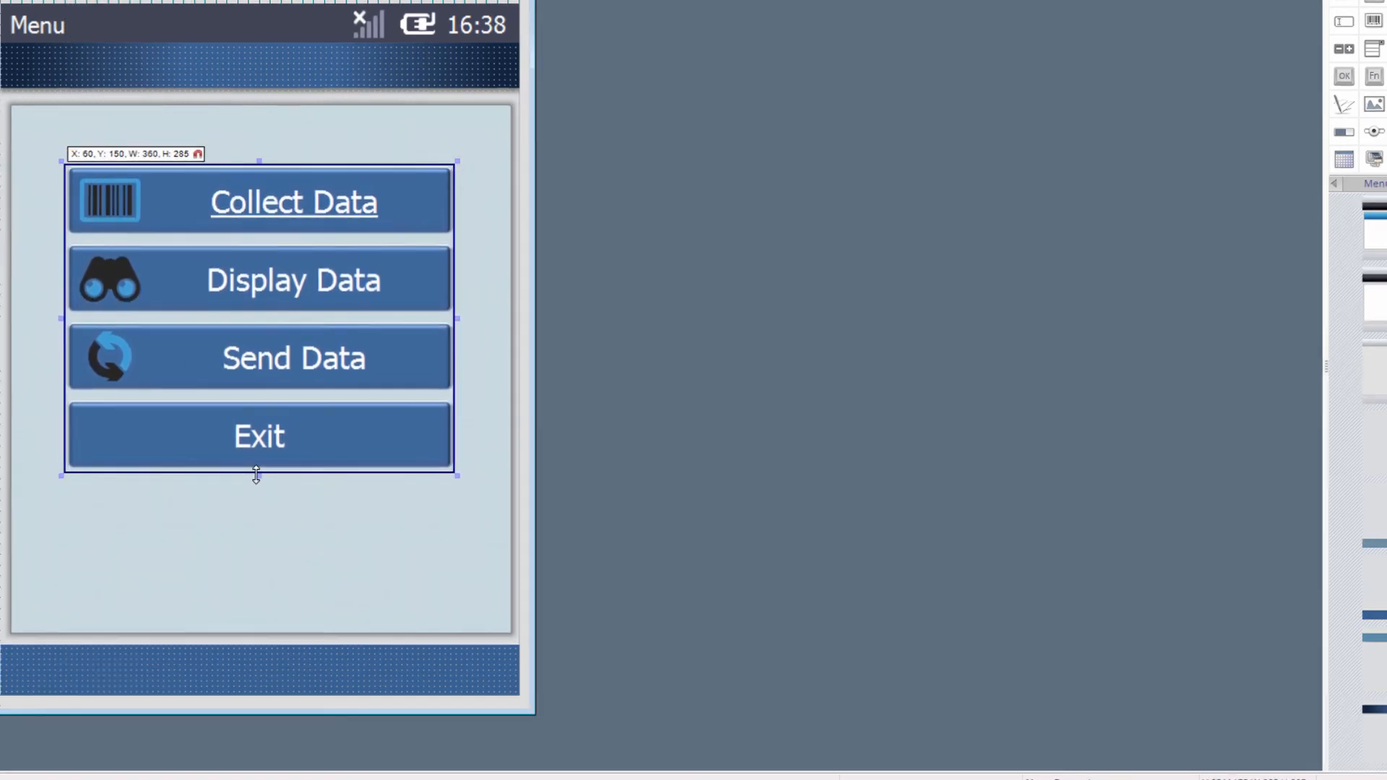